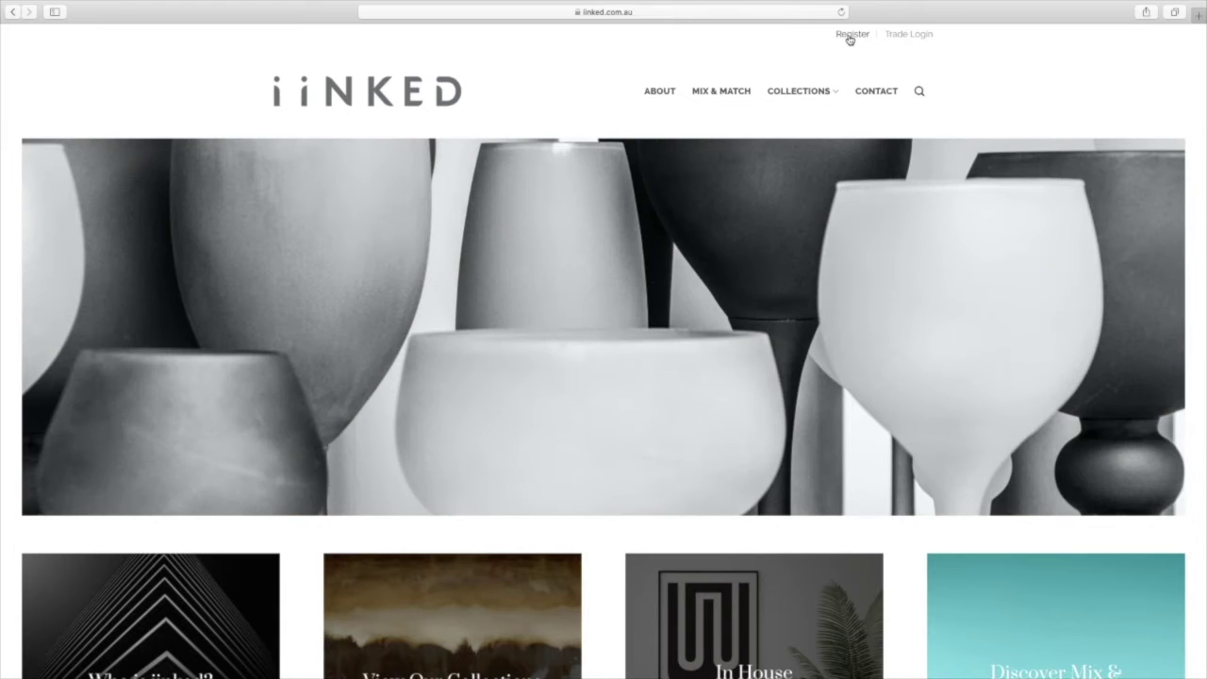
# Open the Register Your Trade Account page from the home page's Register link
pyautogui.click(849, 36)
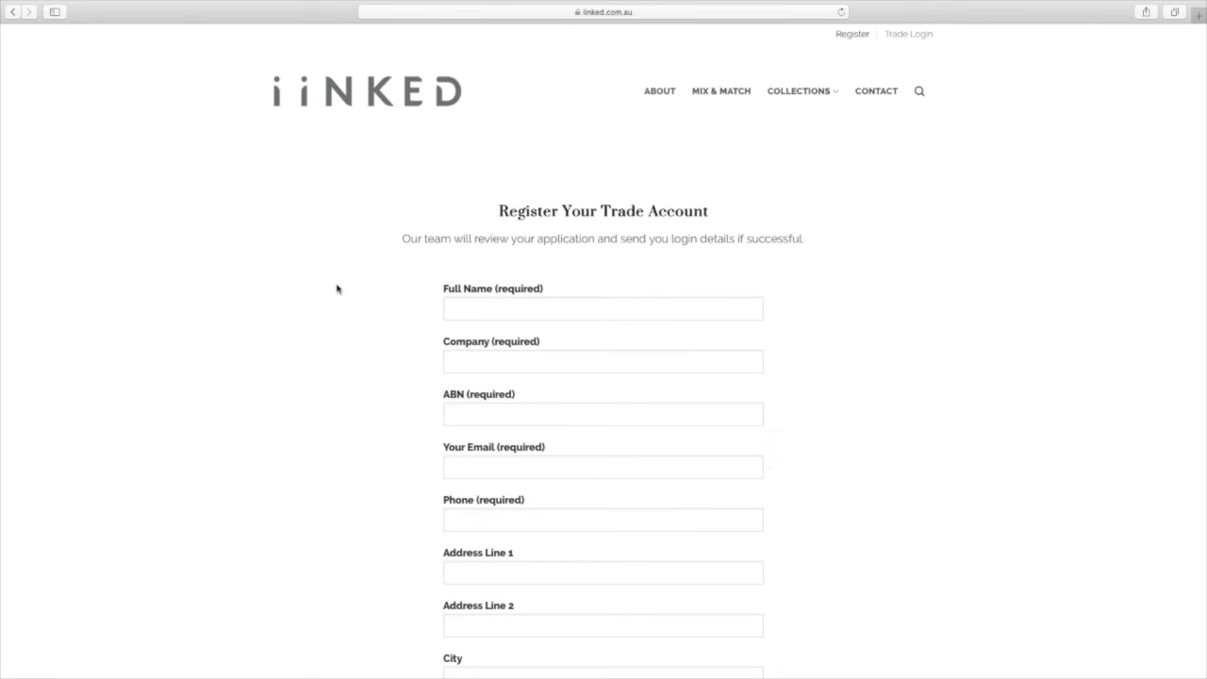
# Scroll through the empty trade account application form, then go to the Trade Login page
pyautogui.scroll(-2, 354, 297)
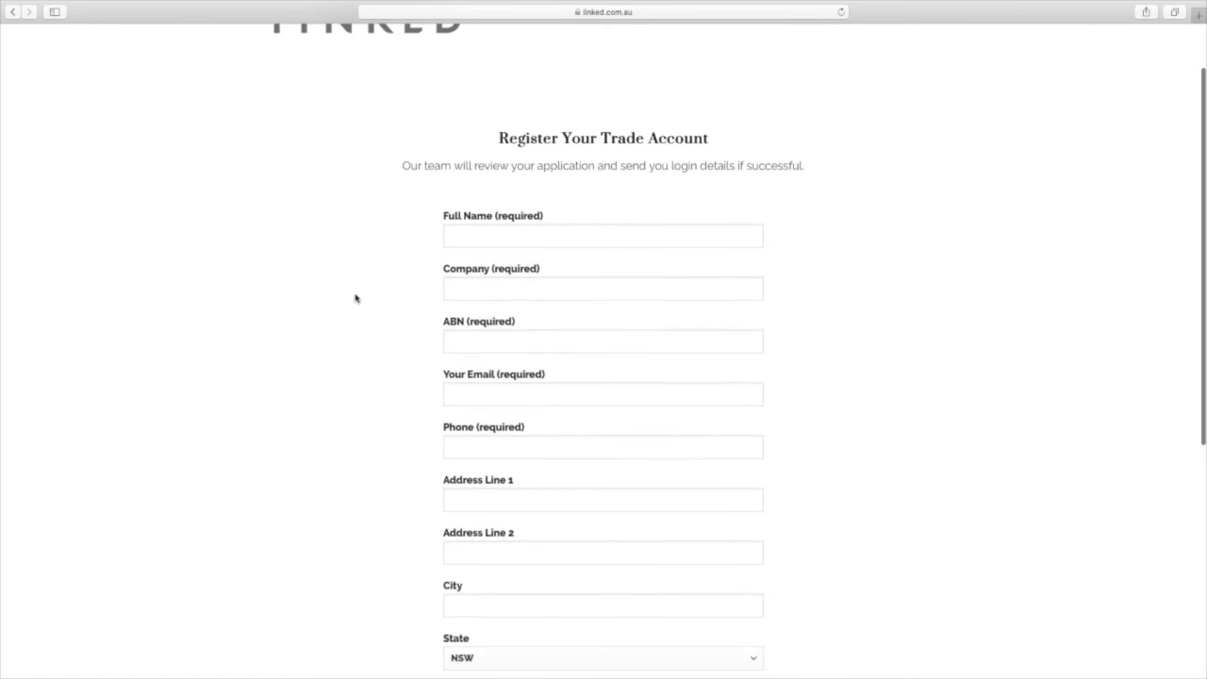
pyautogui.scroll(-8, 355, 297)
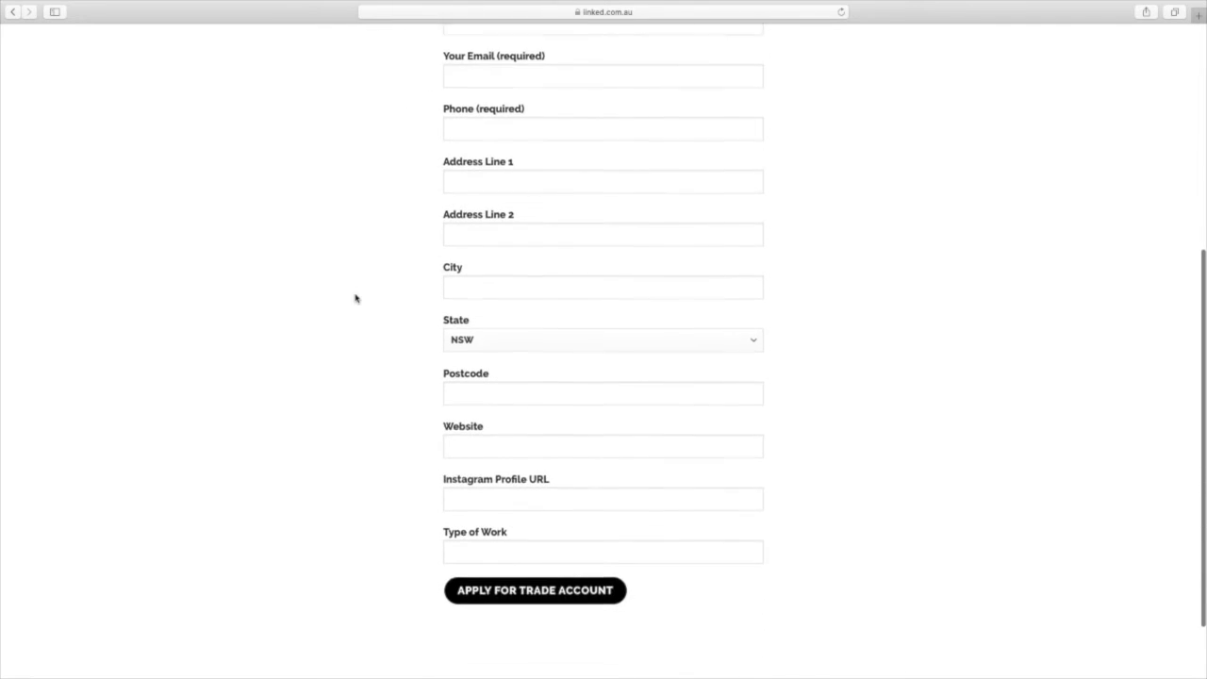
pyautogui.scroll(-2, 355, 298)
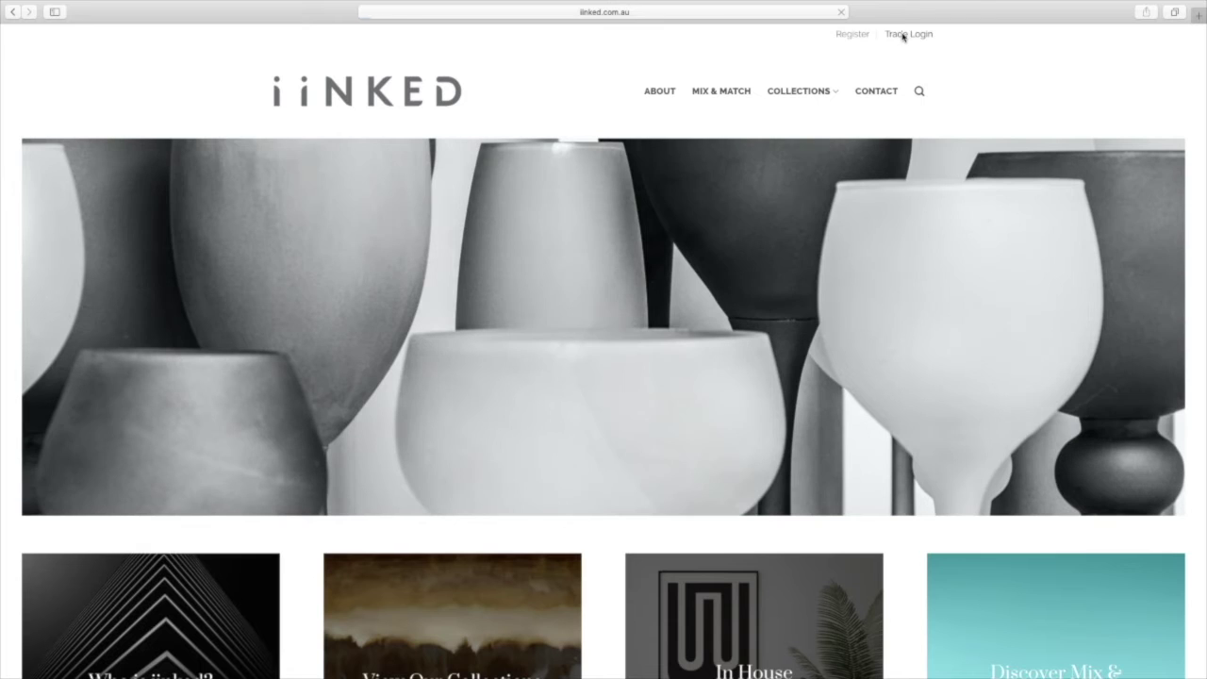
pyautogui.click(902, 36)
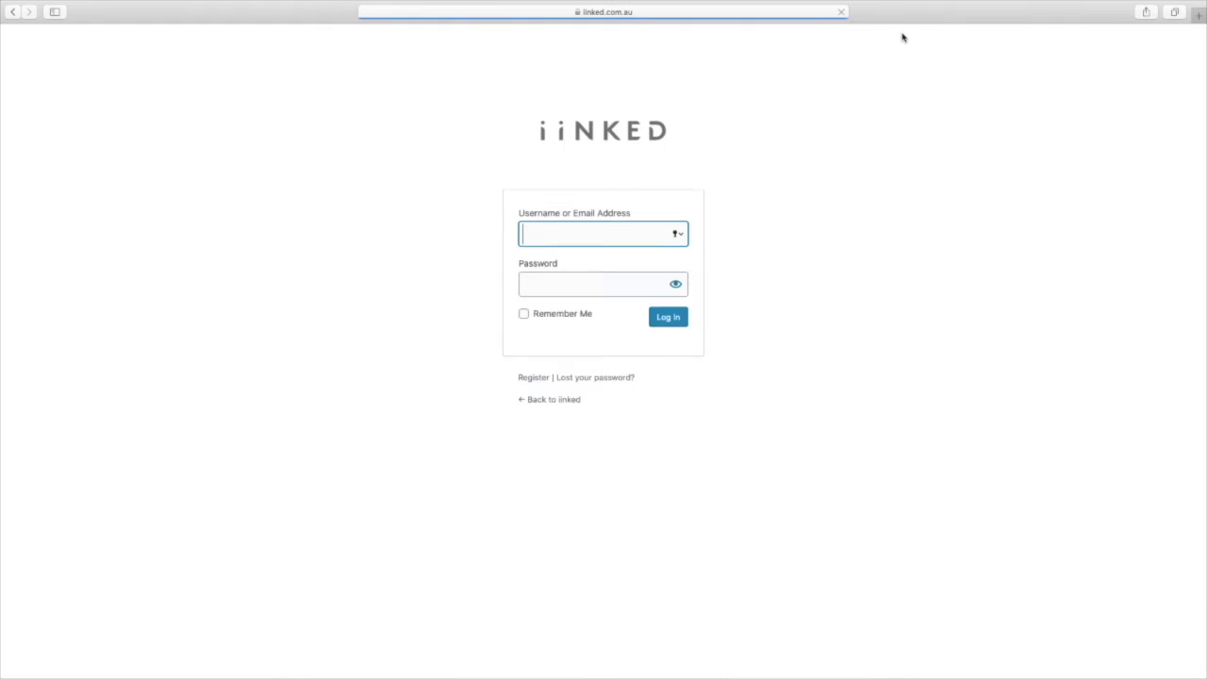
# Sign in with the test account's email and password, declining to save the password
pyautogui.click(443, 192)
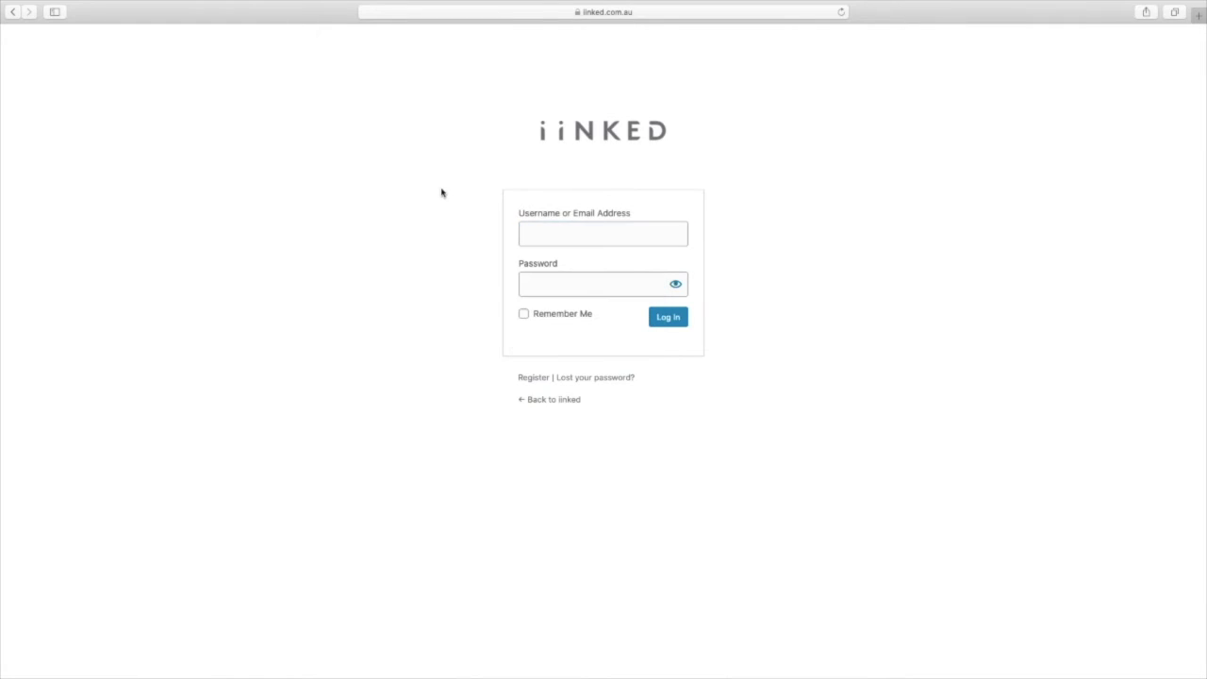
pyautogui.click(539, 237)
pyautogui.write('test')
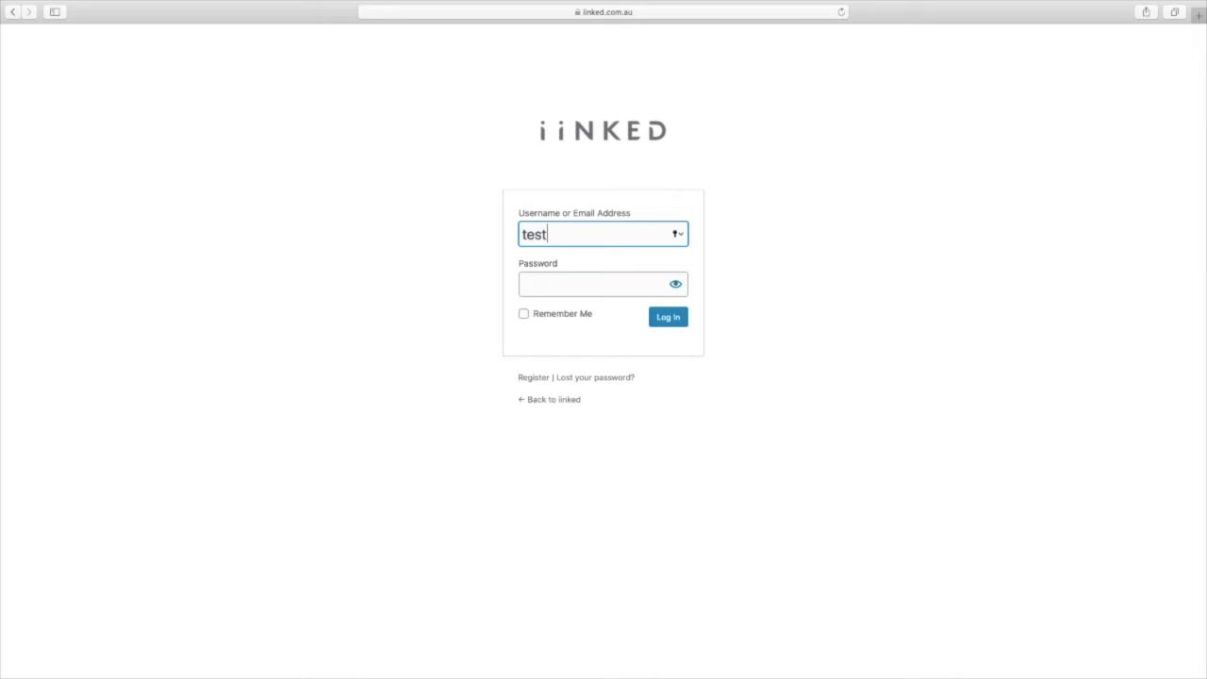
pyautogui.write('@test.com.au')
pyautogui.click(585, 283)
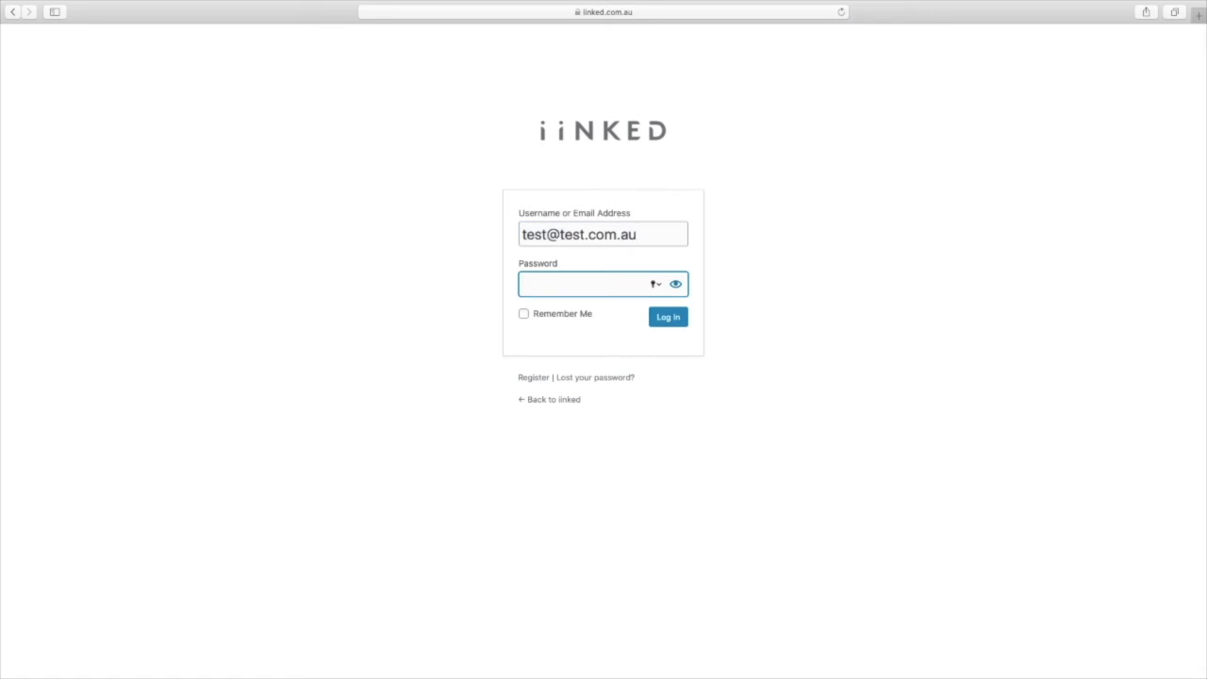
pyautogui.write('testtest123')
pyautogui.click(663, 322)
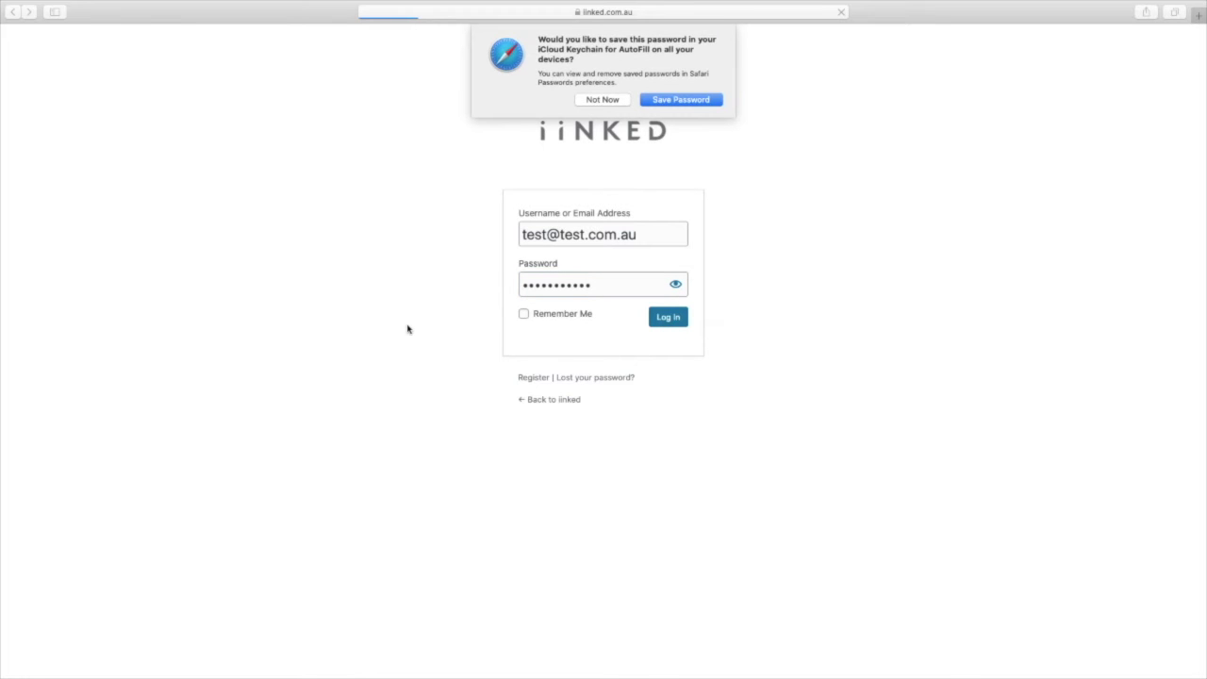
pyautogui.click(602, 100)
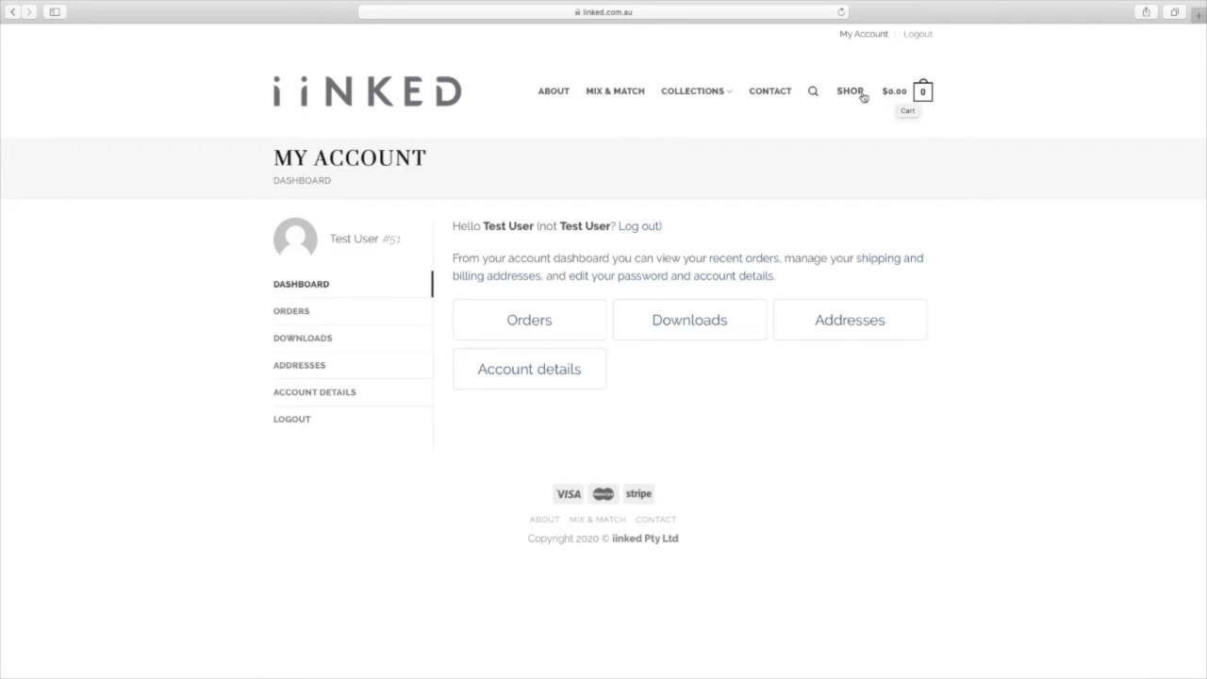
# Browse SHOP > Nature & Friends > From Great Heights and open the FGH1 product page
pyautogui.click(850, 95)
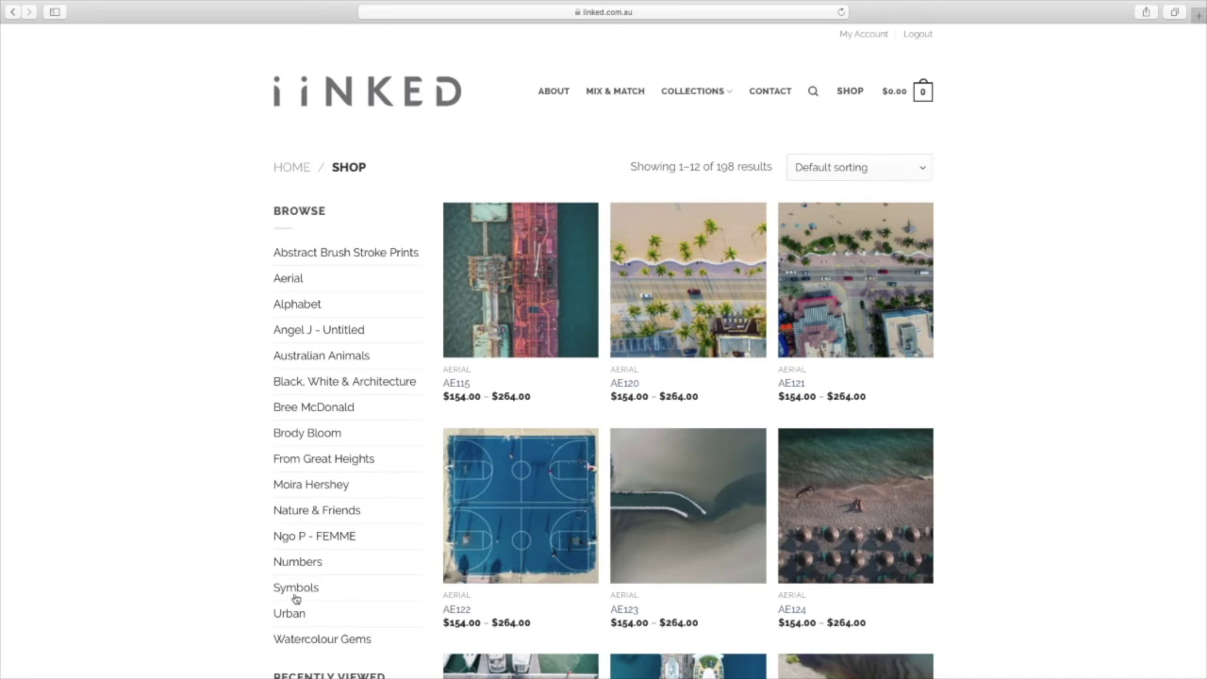
pyautogui.click(301, 513)
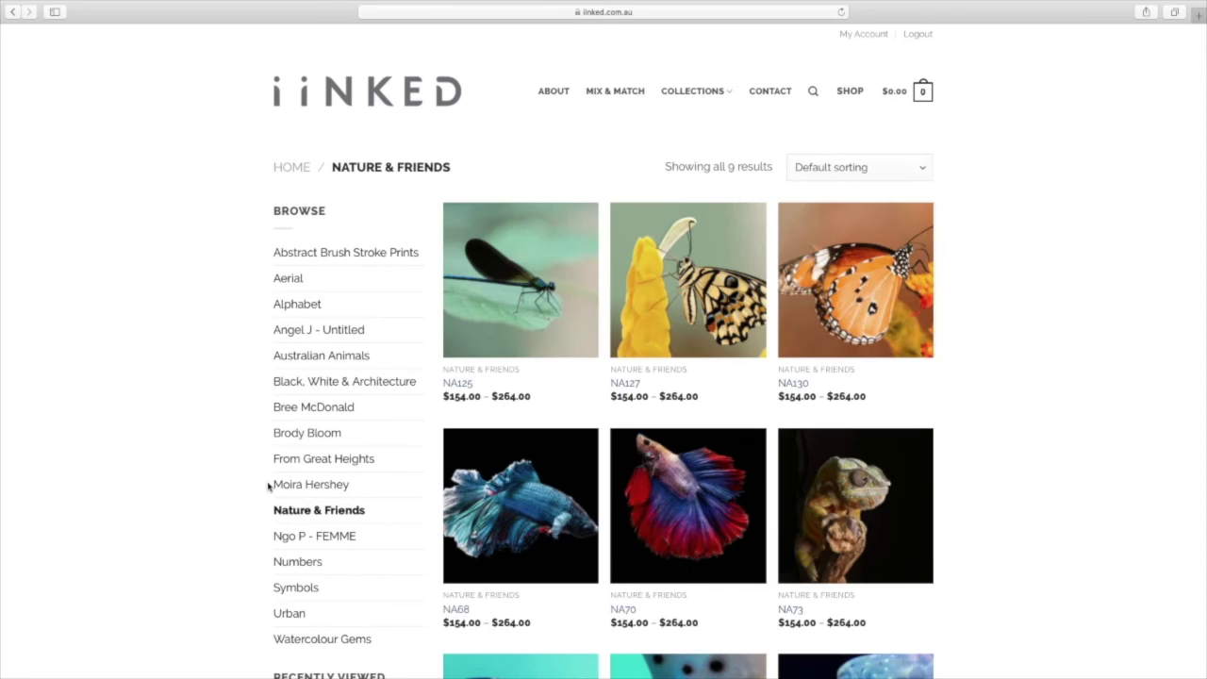
pyautogui.click(295, 461)
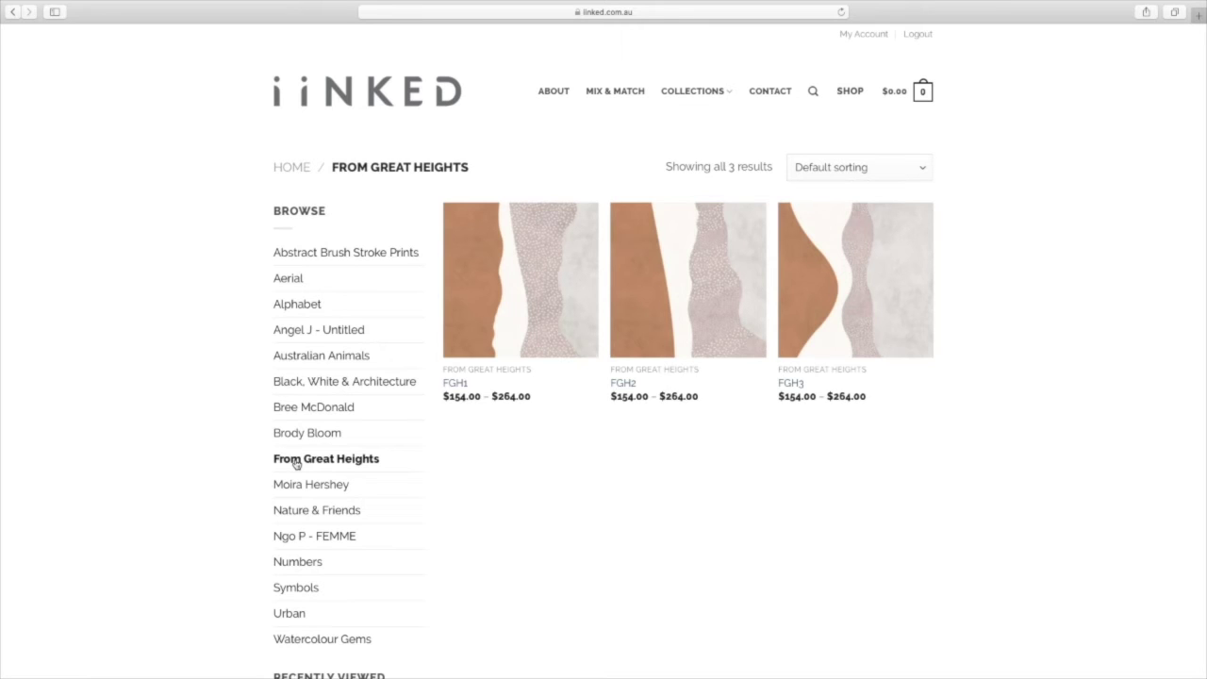
pyautogui.click(497, 274)
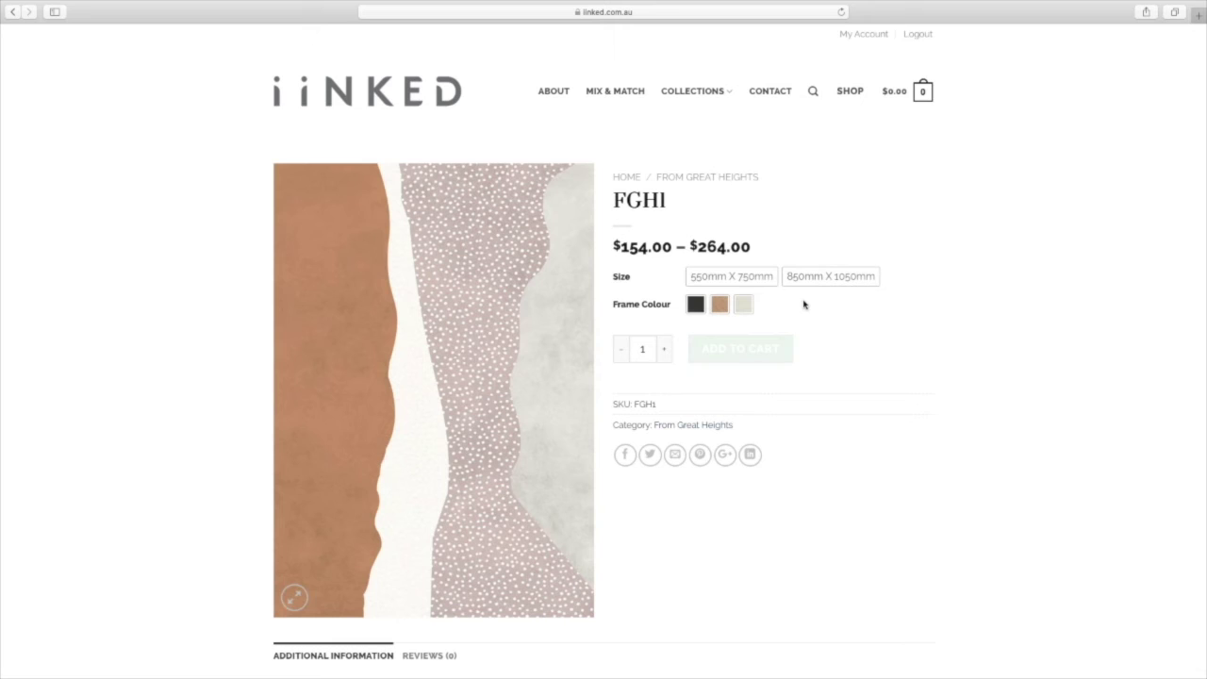
# Add FGH1 to the cart in 550mm X 750mm with a white frame
pyautogui.click(751, 278)
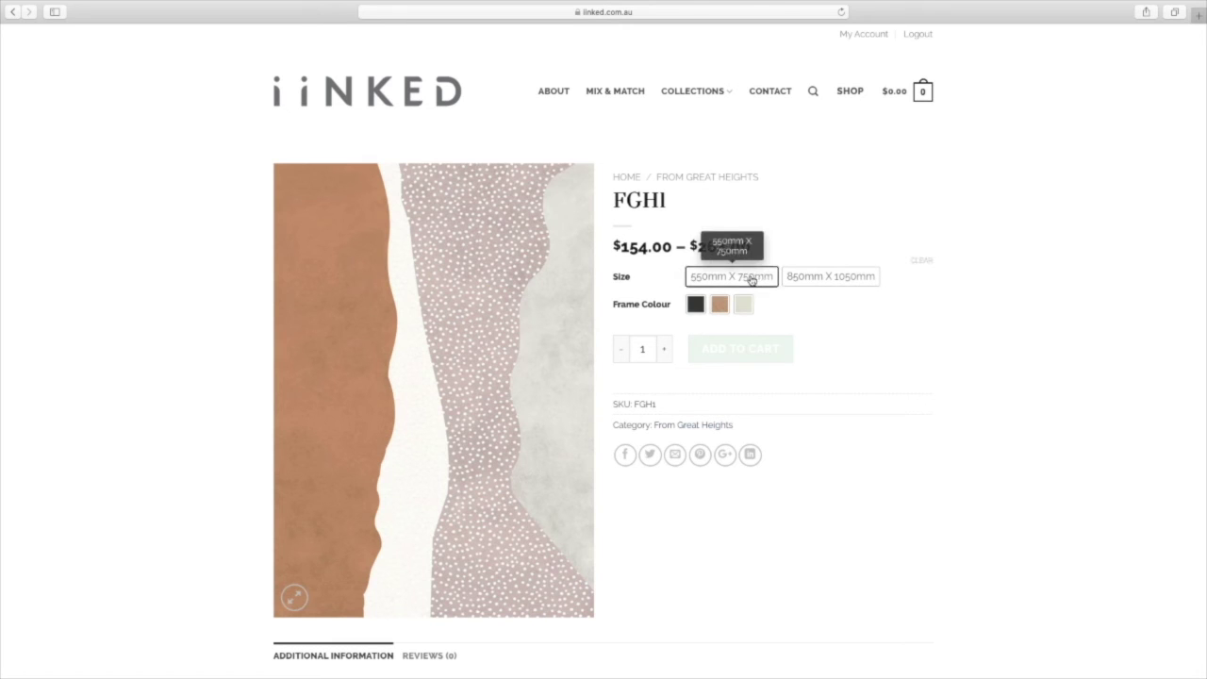
pyautogui.click(743, 304)
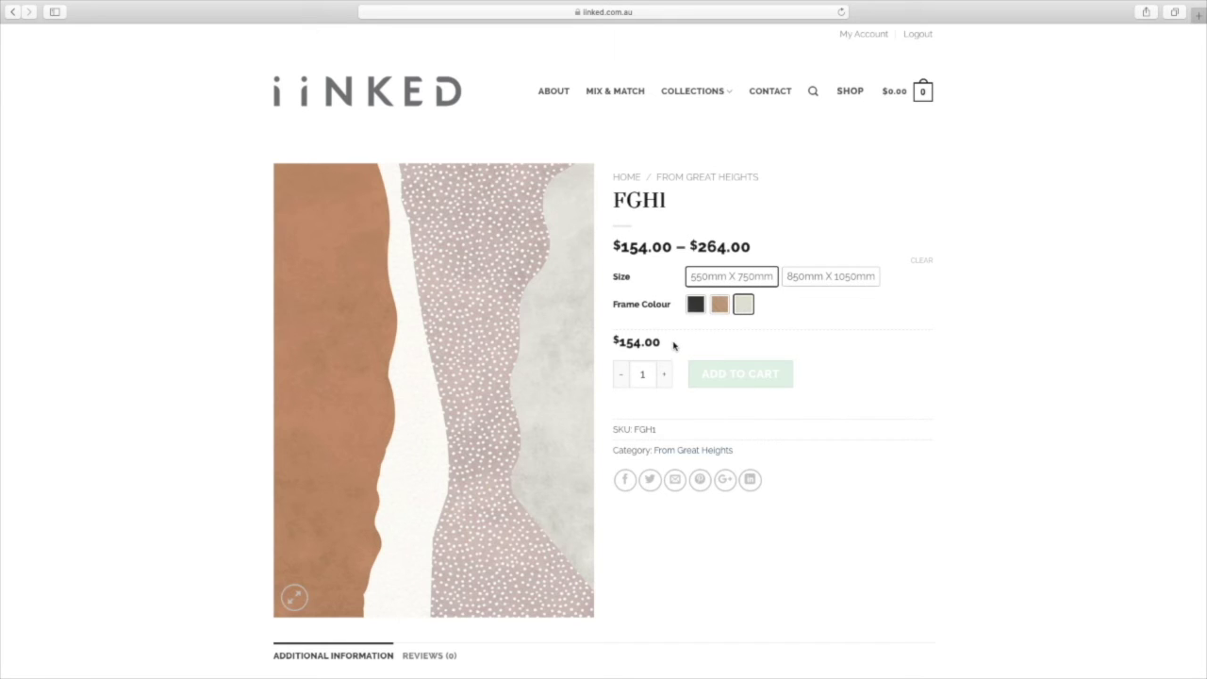
pyautogui.click(730, 377)
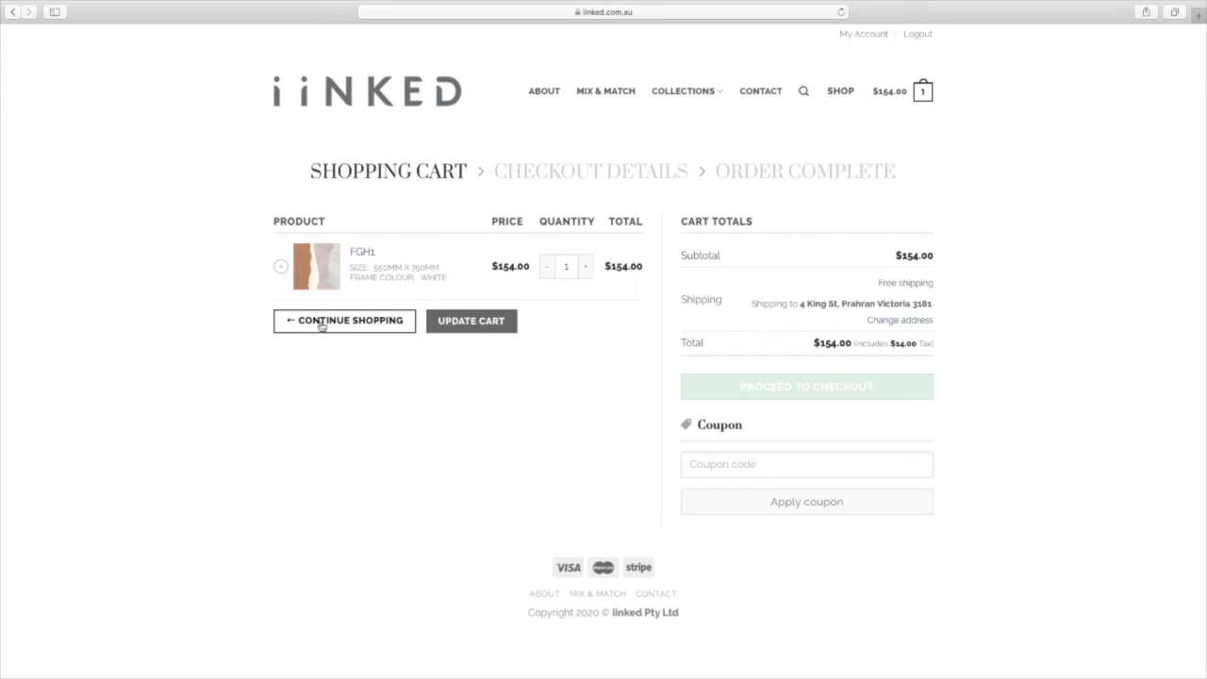
# Go from the $154.00 cart to the checkout details page
pyautogui.click(897, 97)
pyautogui.click(809, 392)
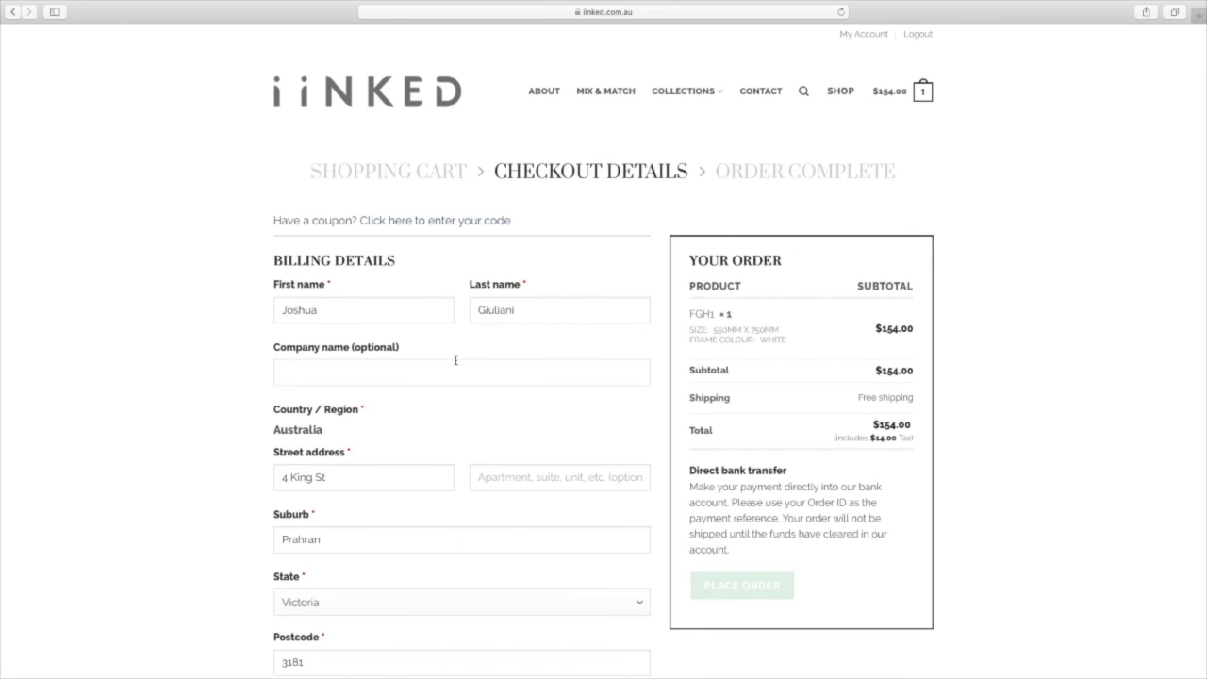
pyautogui.scroll(-5, 455, 359)
# Enter the customer's phone number in the billing Phone field
pyautogui.click(369, 434)
pyautogui.write('0')
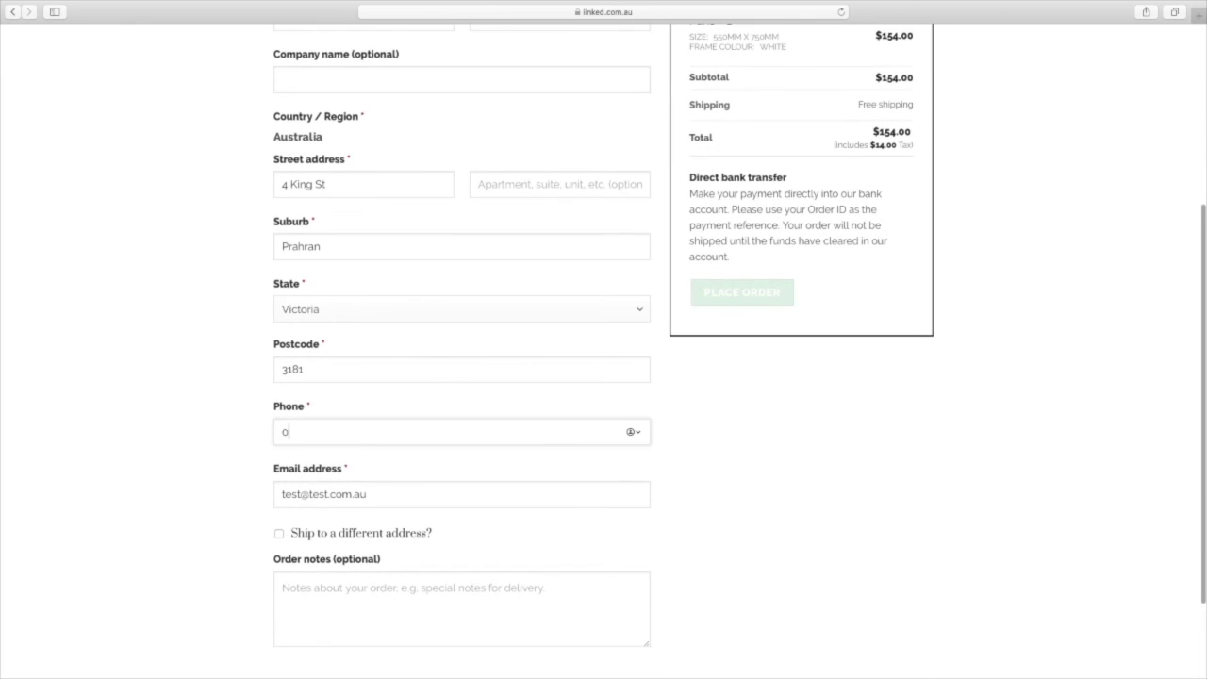
pyautogui.write('422222222')
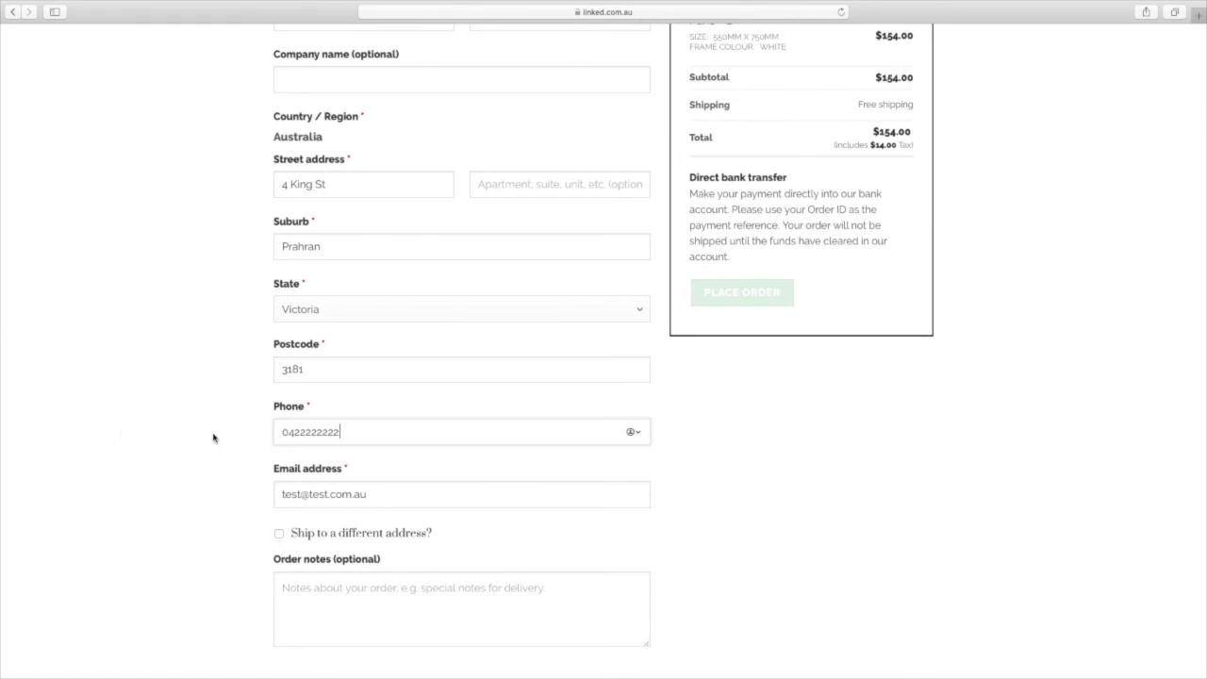
pyautogui.click(121, 434)
pyautogui.scroll(5, 120, 433)
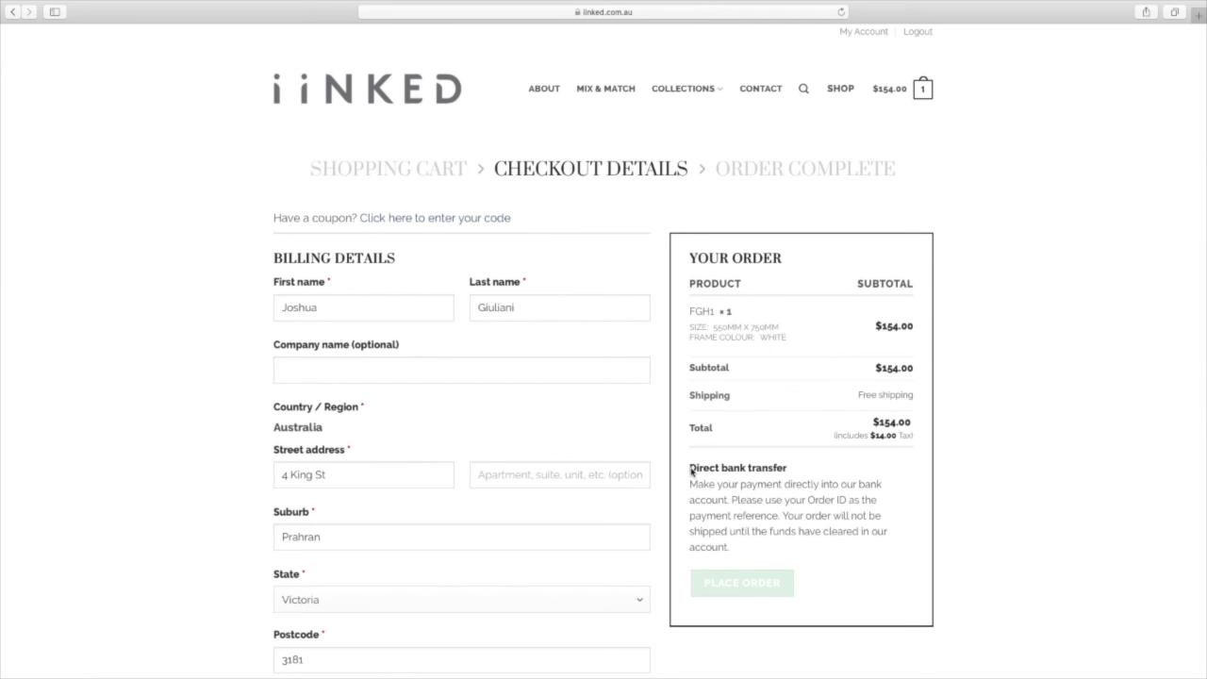
# Toggle 'Ship to a different address?' on and off, keeping shipping to the billing address
pyautogui.scroll(-1, 691, 472)
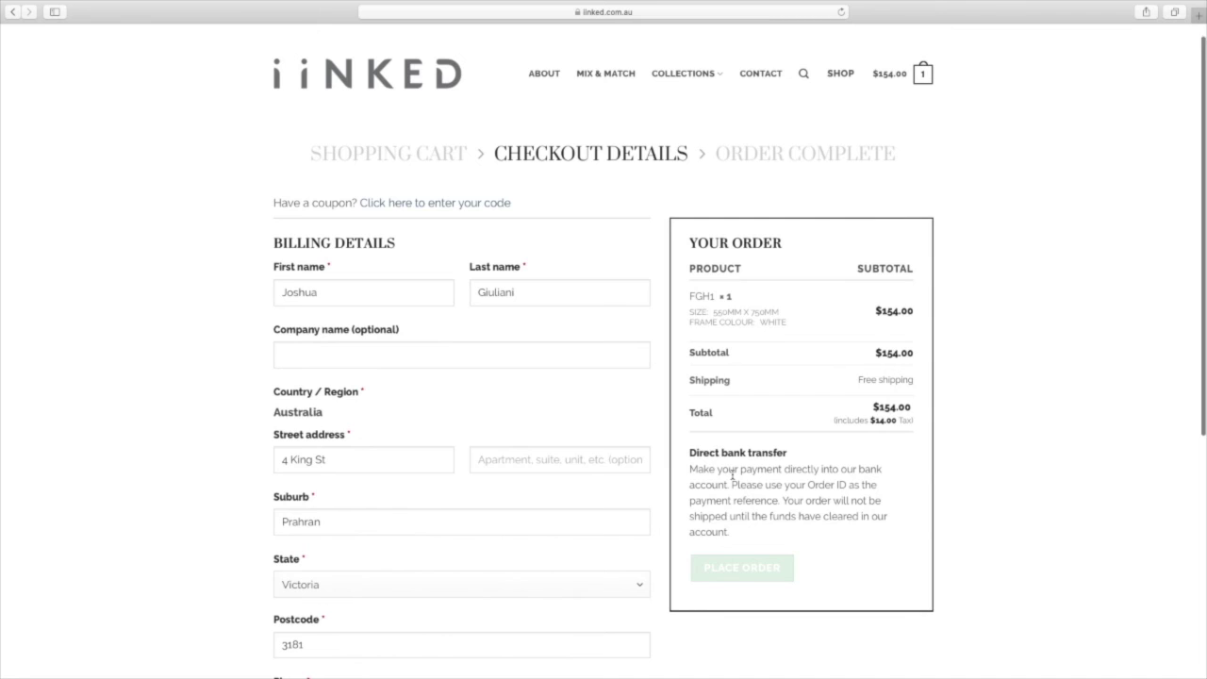
pyautogui.scroll(-10, 732, 474)
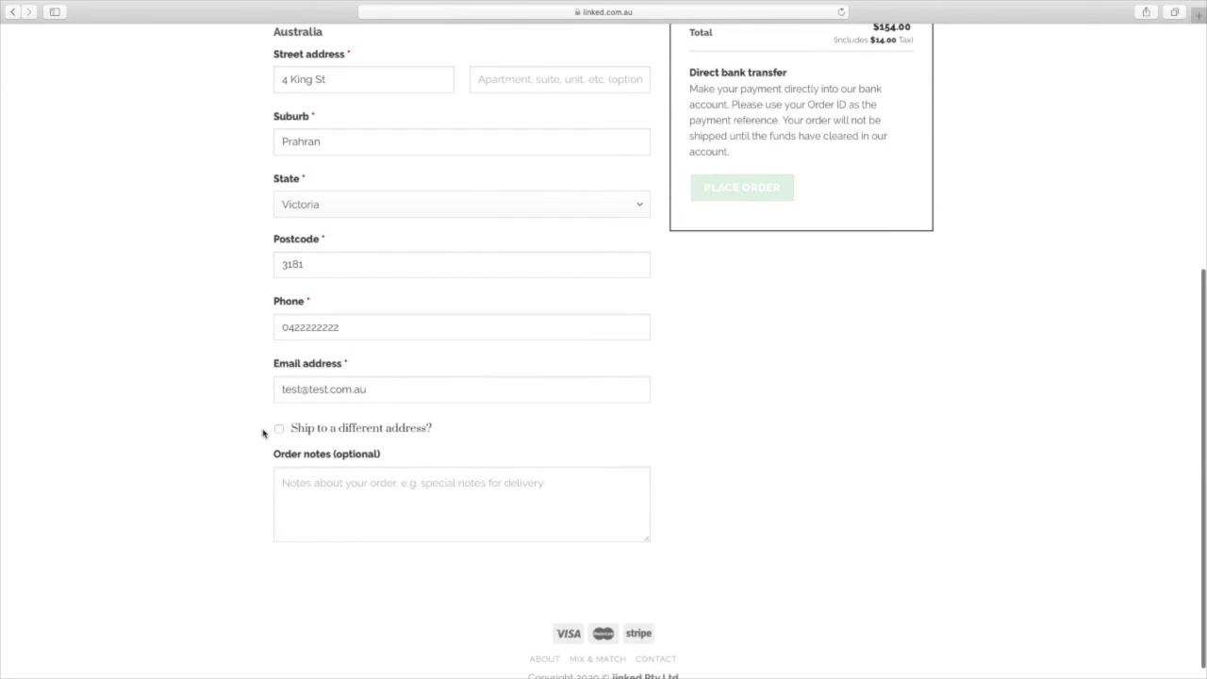
pyautogui.click(279, 429)
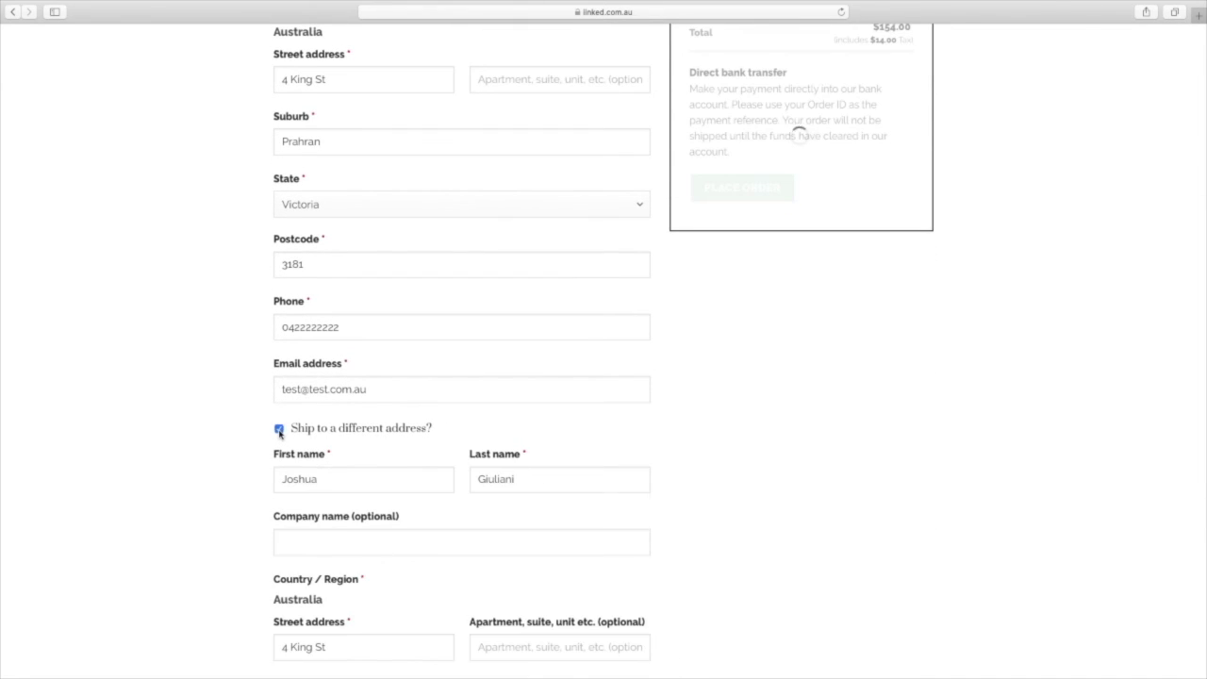
pyautogui.click(279, 428)
pyautogui.scroll(7, 606, 466)
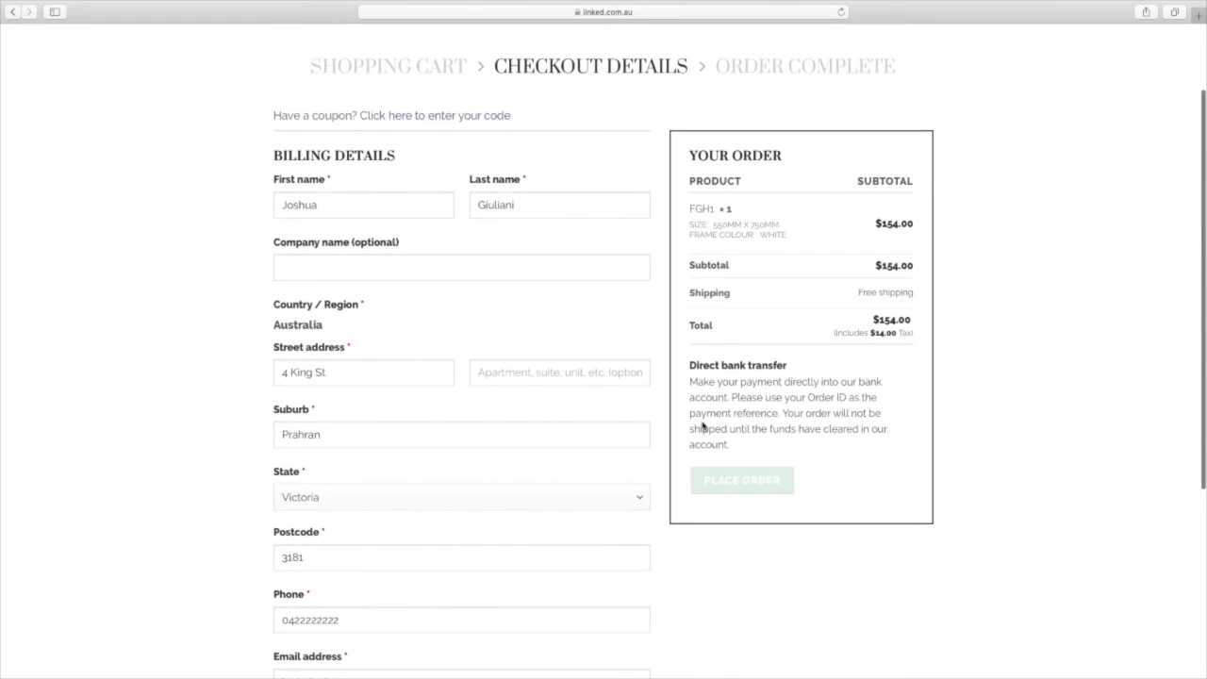
# Place the $154.00 FGH1 order by direct bank transfer and review the Order Complete page
pyautogui.click(742, 484)
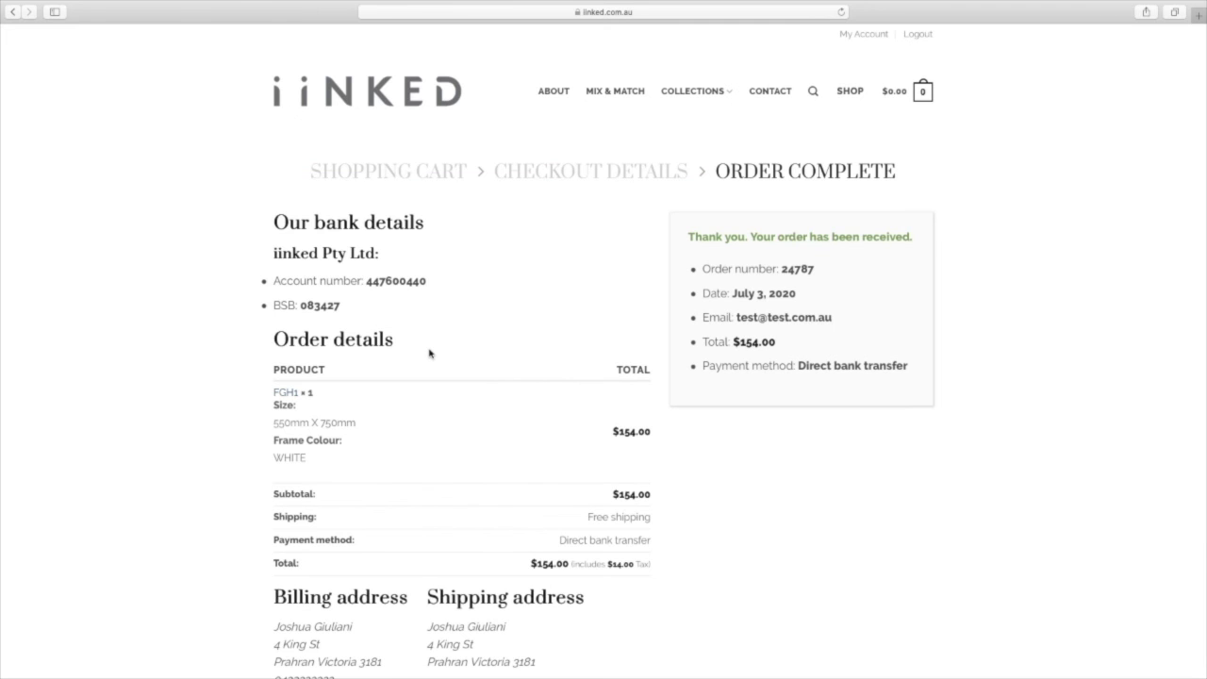
pyautogui.scroll(-4, 429, 354)
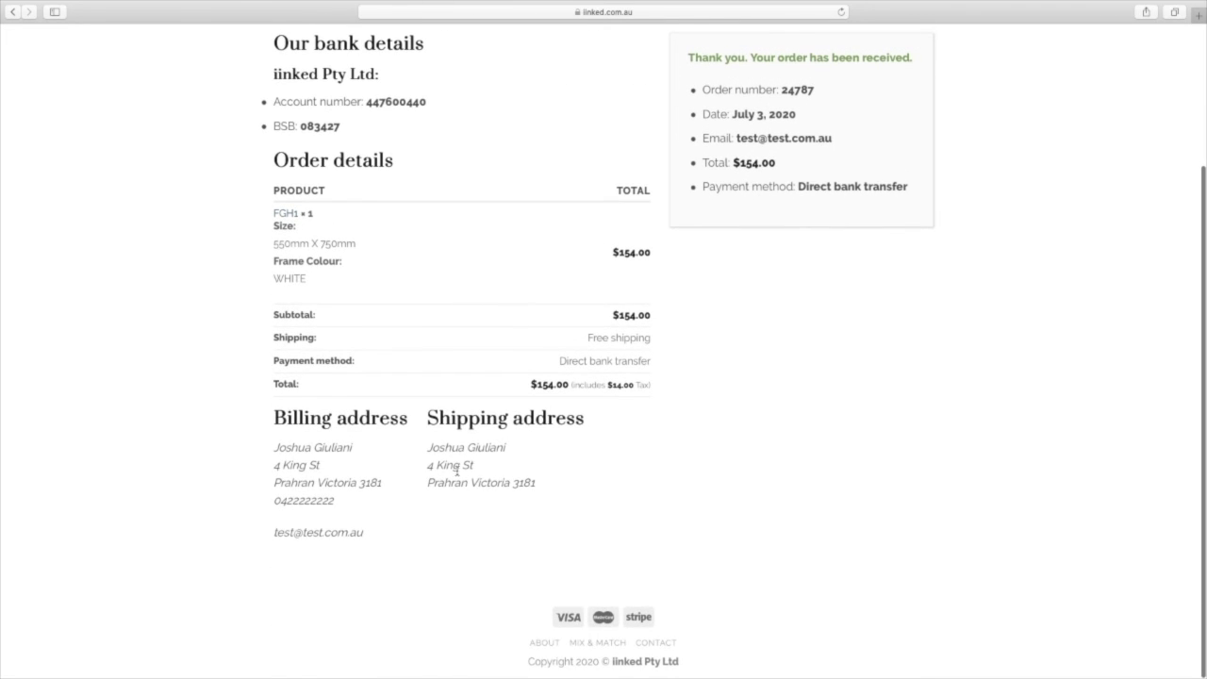
pyautogui.scroll(4, 396, 443)
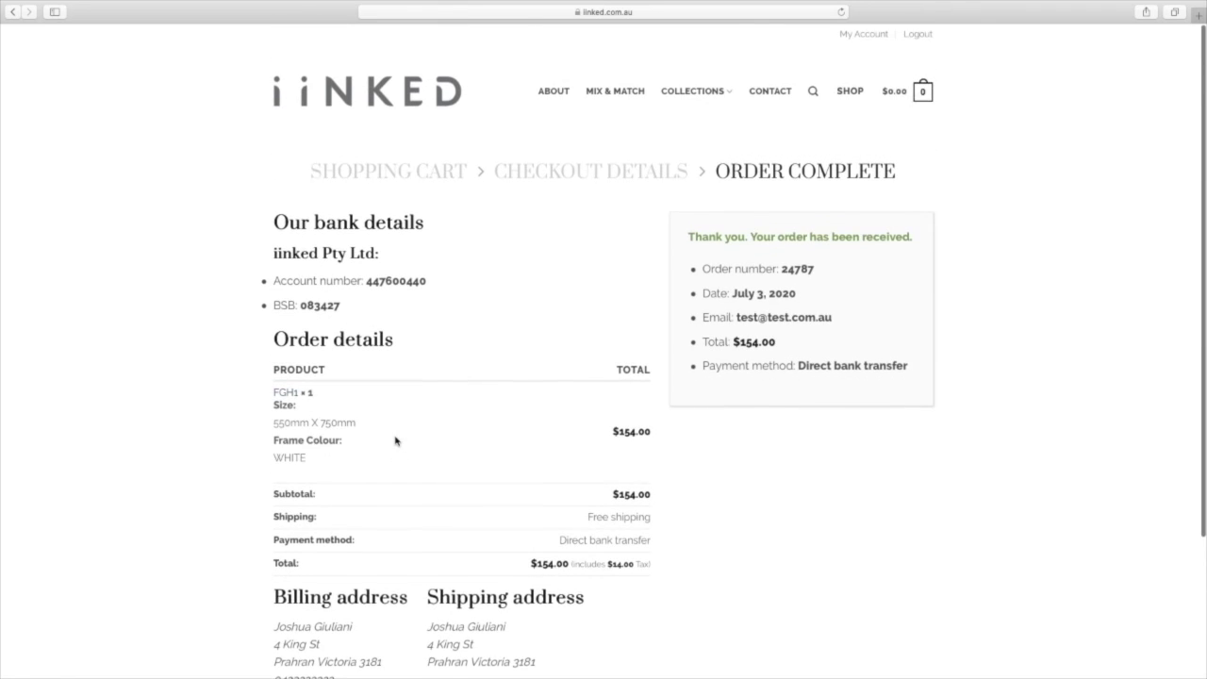
pyautogui.moveTo(253, 283); pyautogui.dragTo(261, 303)
pyautogui.click(376, 299)
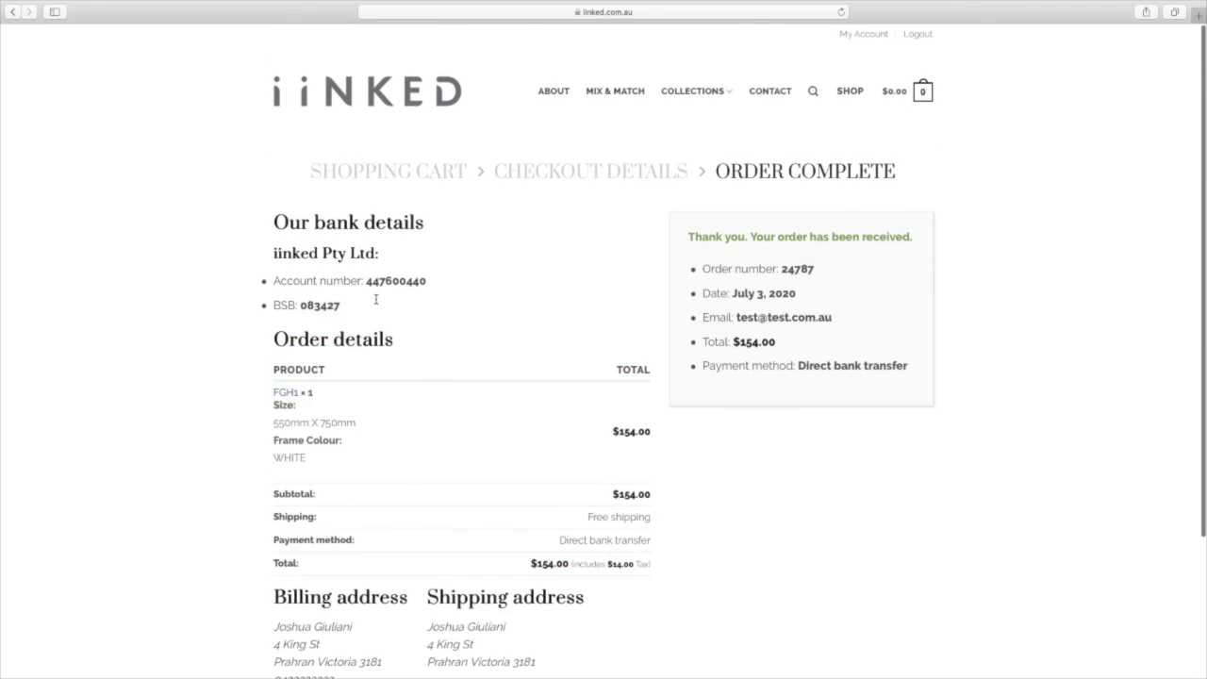